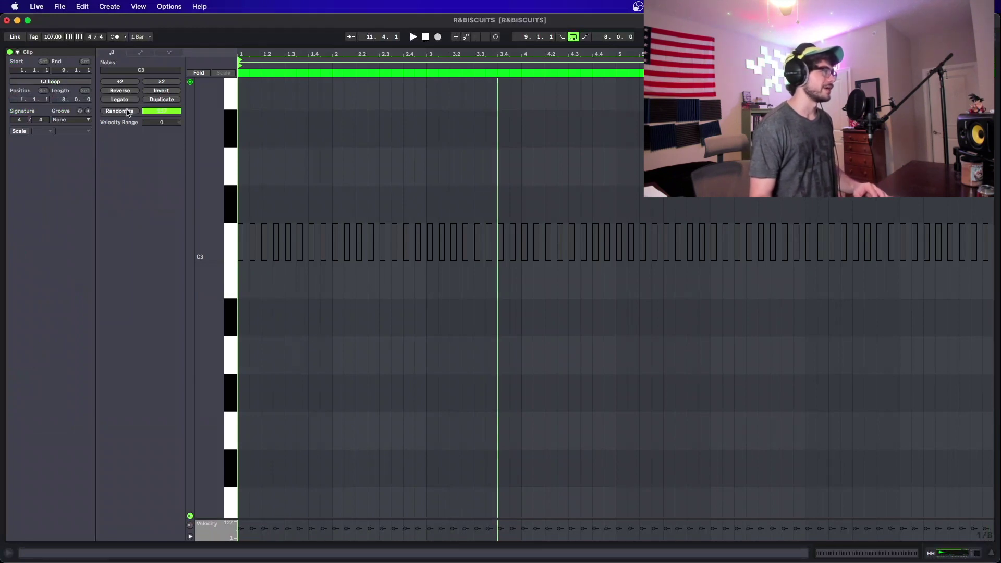
# Step: Lower the Randomize amount and restore it to full, then enlarge the velocity lane to show its 1–127 scale
pyautogui.moveTo(142, 115); pyautogui.dragTo(142, 149)
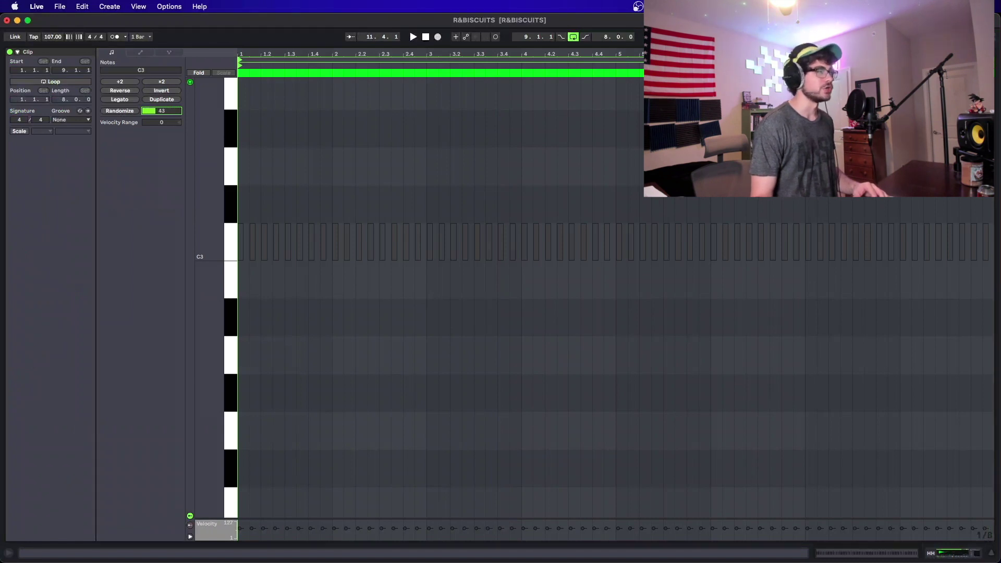
pyautogui.moveTo(142, 149); pyautogui.dragTo(142, 112)
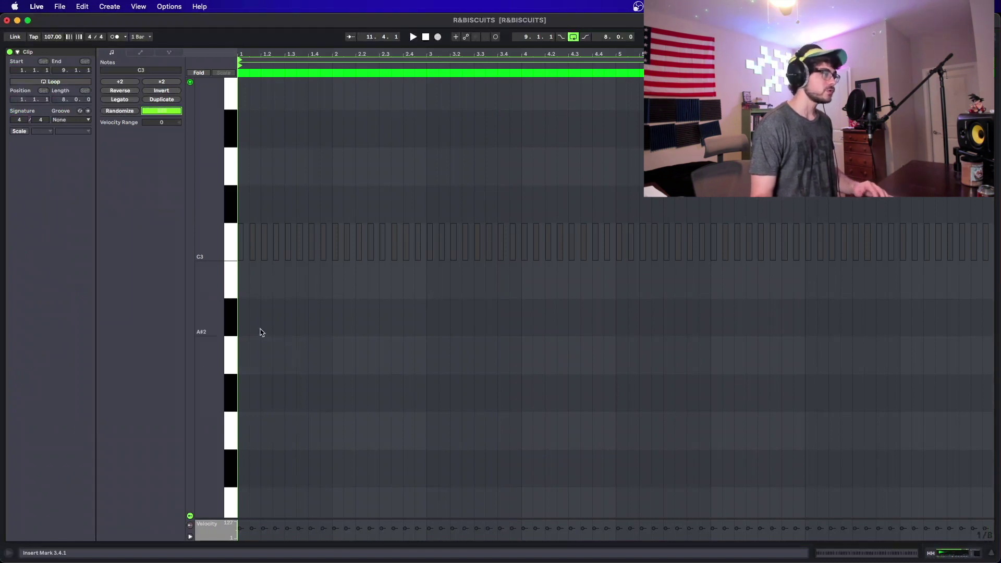
pyautogui.moveTo(230, 521); pyautogui.dragTo(234, 472)
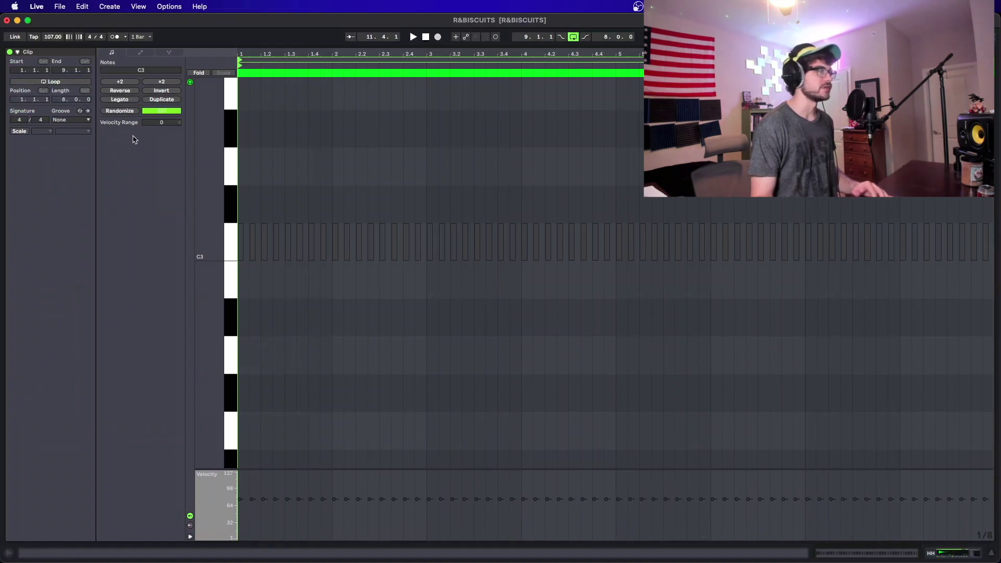
# Step: Randomize all hi-hat note velocities, spreading them across 4–125, and return to the Arrangement View
pyautogui.click(161, 111)
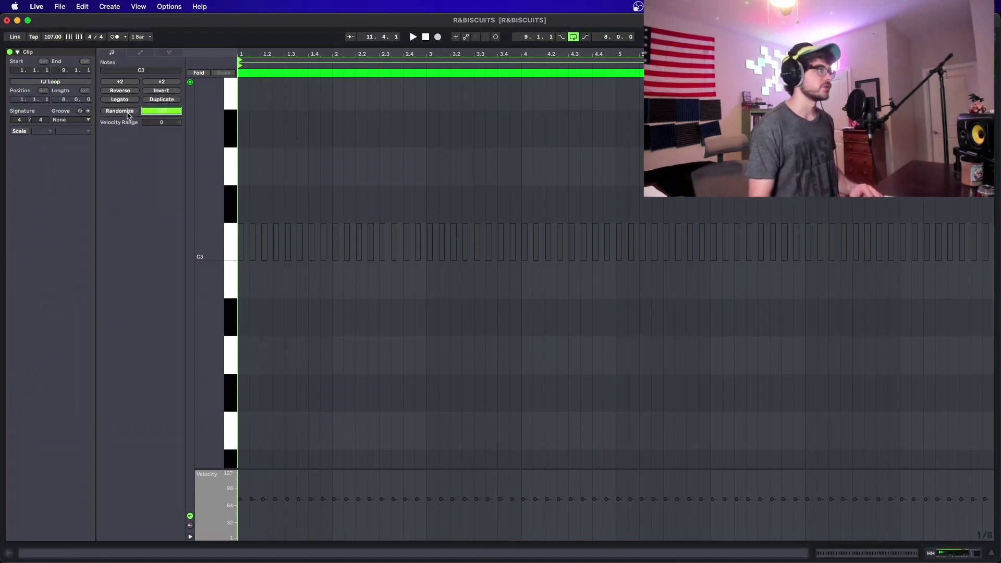
pyautogui.click(128, 112)
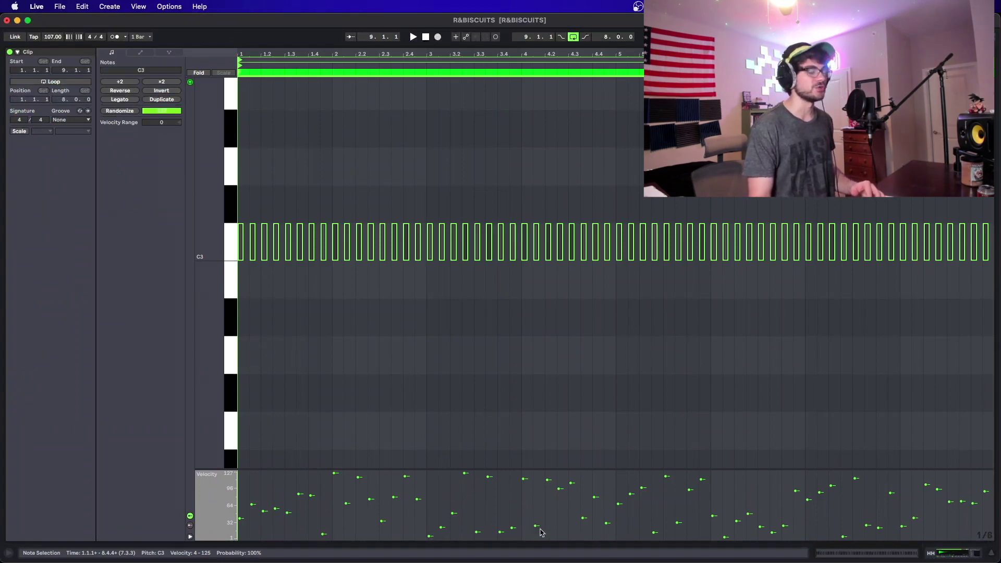
pyautogui.click(934, 552)
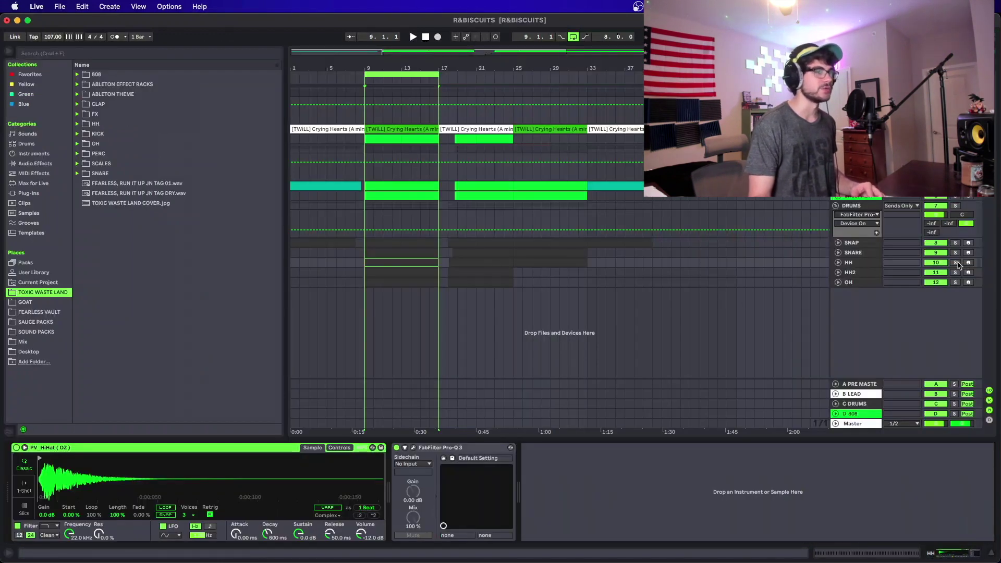
# Step: Reopen the HH clip from the Arrangement in the MIDI Note Editor
pyautogui.doubleClick(420, 264)
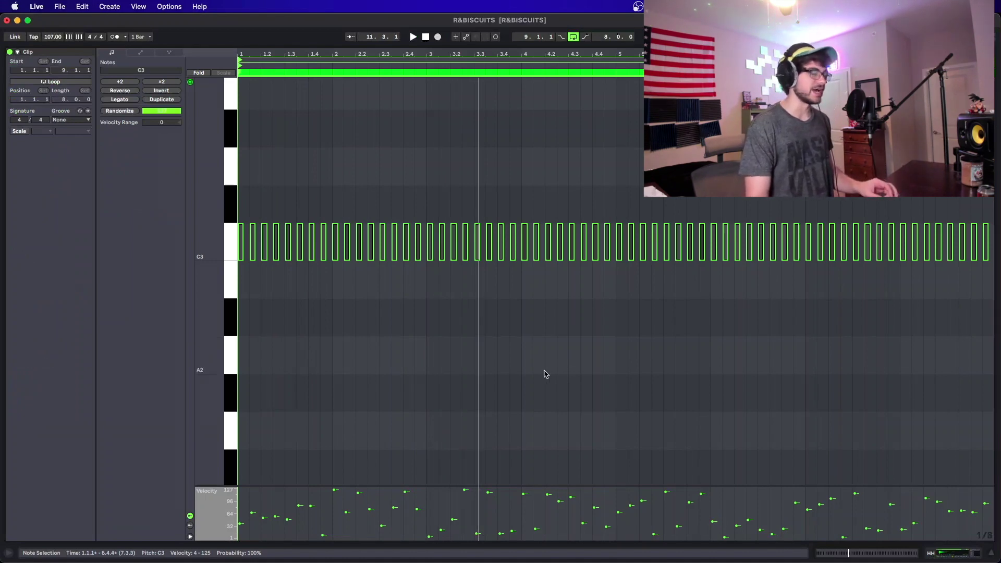
# Step: Undo the randomization, retry at a new amount, then undo again and lower the Randomize amount to 20
pyautogui.press('super+z')
pyautogui.click(157, 114)
pyautogui.write('1')
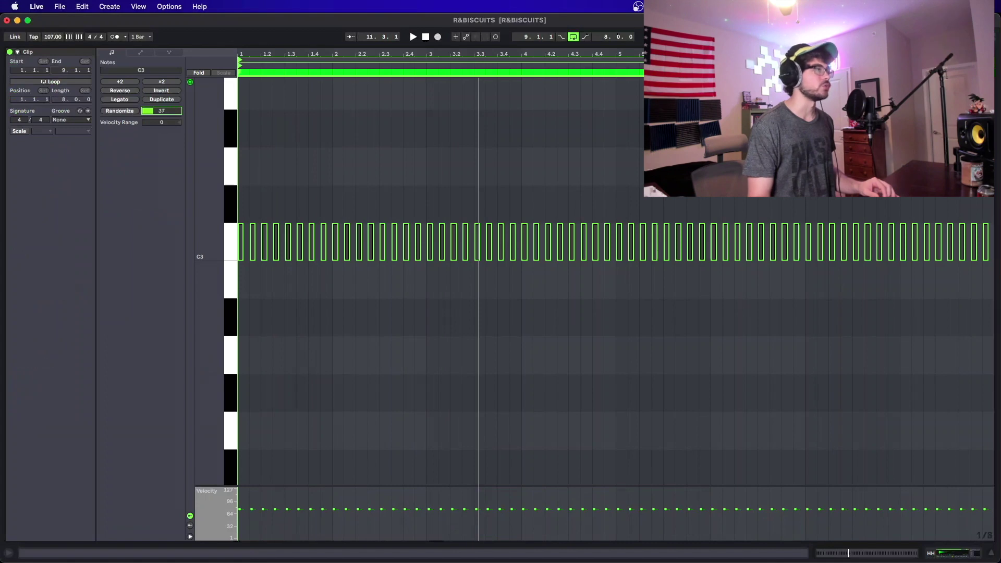
pyautogui.press('Up')
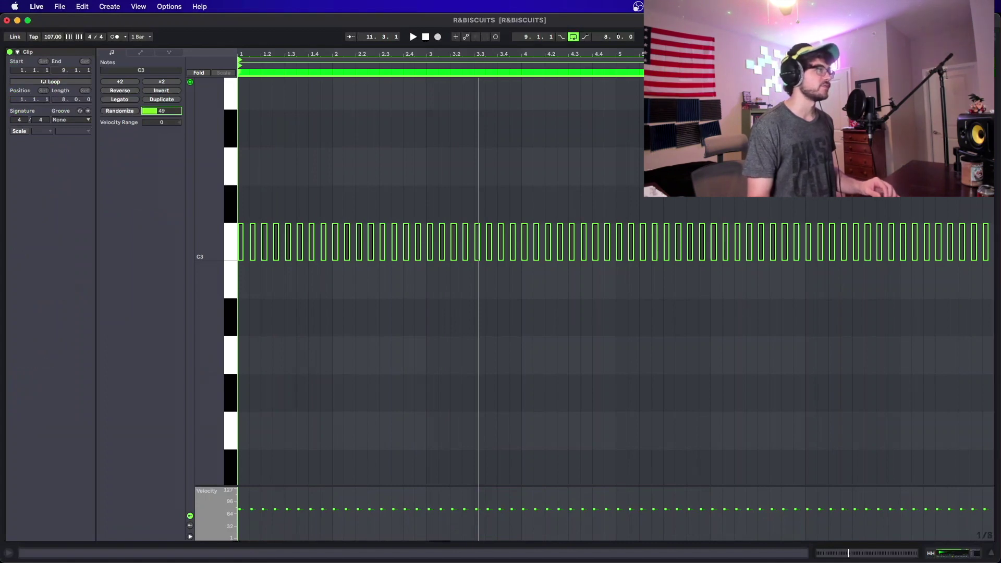
pyautogui.click(115, 111)
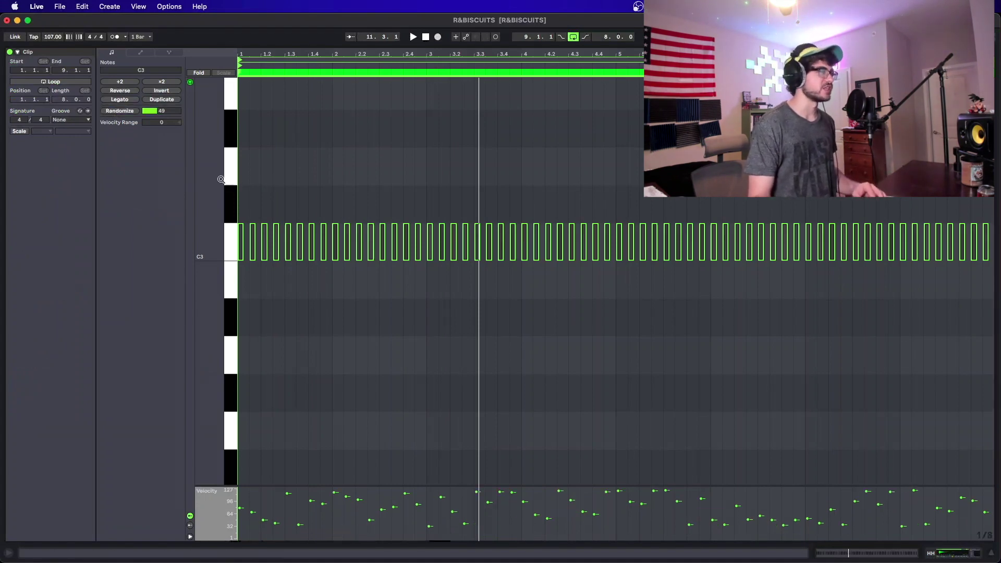
pyautogui.press('super+z')
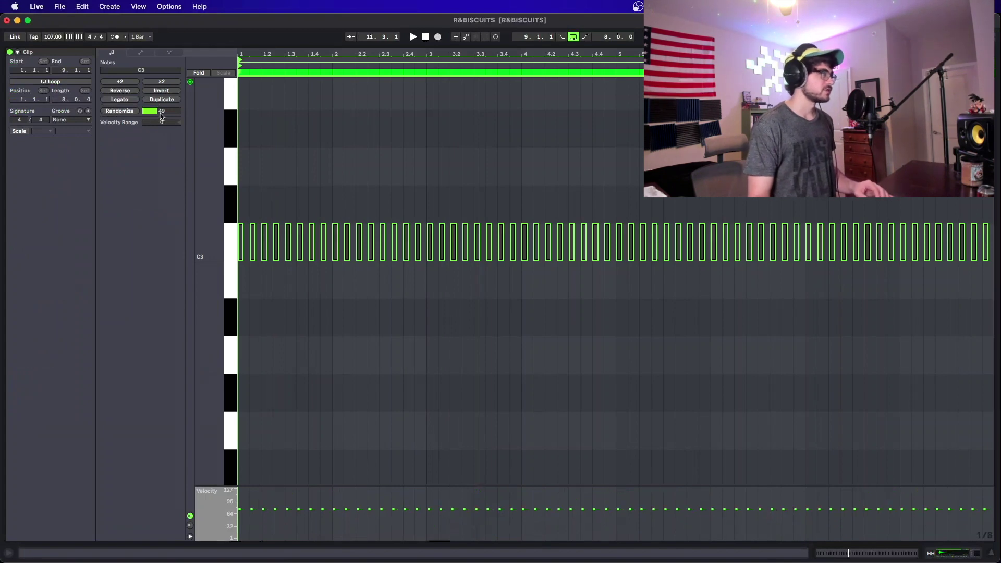
pyautogui.moveTo(160, 111); pyautogui.dragTo(160, 121)
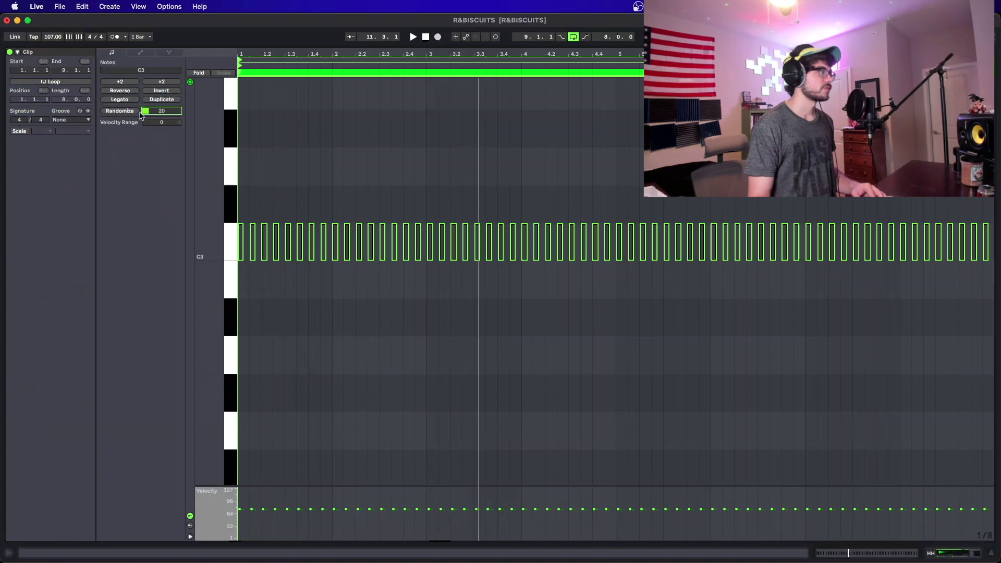
# Step: Randomize the hi-hat velocities at amount 20 and re-roll them four more times
pyautogui.click(120, 111)
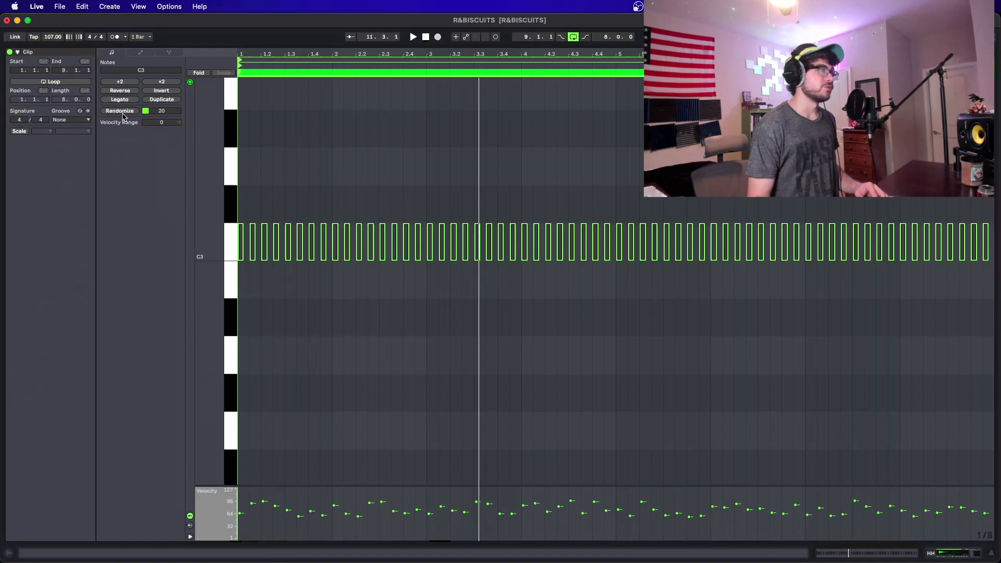
pyautogui.click(125, 111)
pyautogui.click(125, 111)
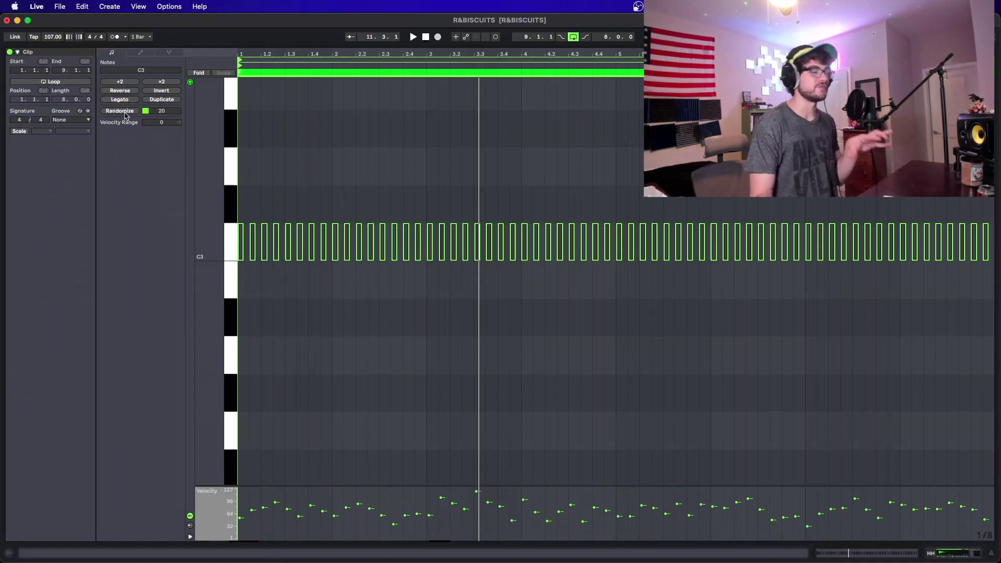
pyautogui.click(126, 111)
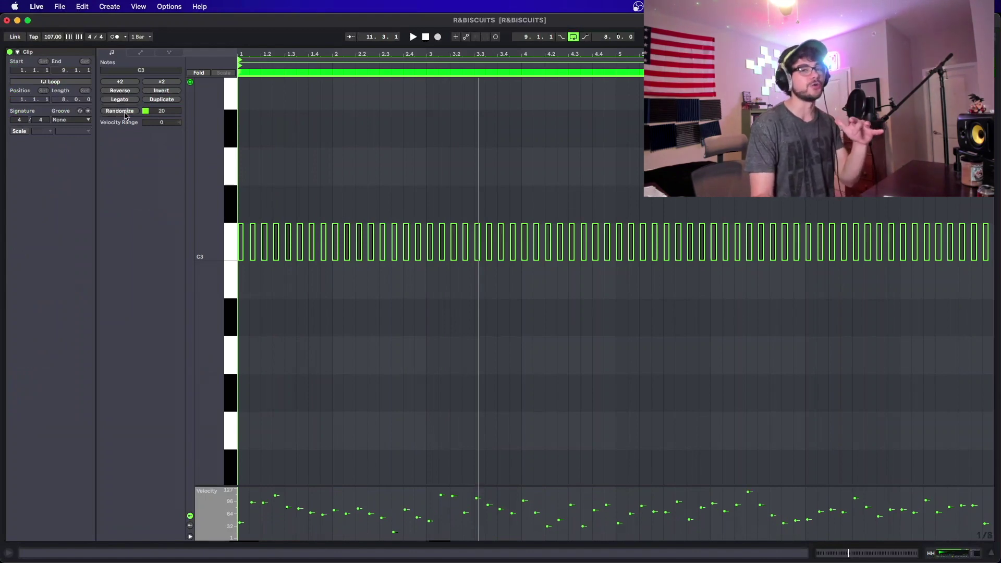
pyautogui.click(126, 111)
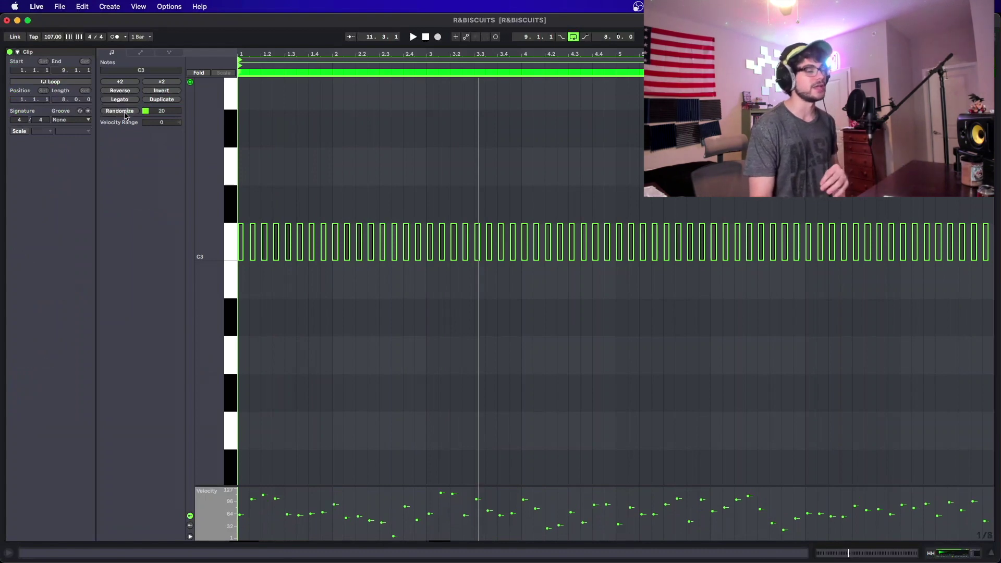
# Step: Inspect one note's velocity, then undo to restore all hi-hat velocities to a flat 76
pyautogui.click(784, 531)
pyautogui.click(781, 535)
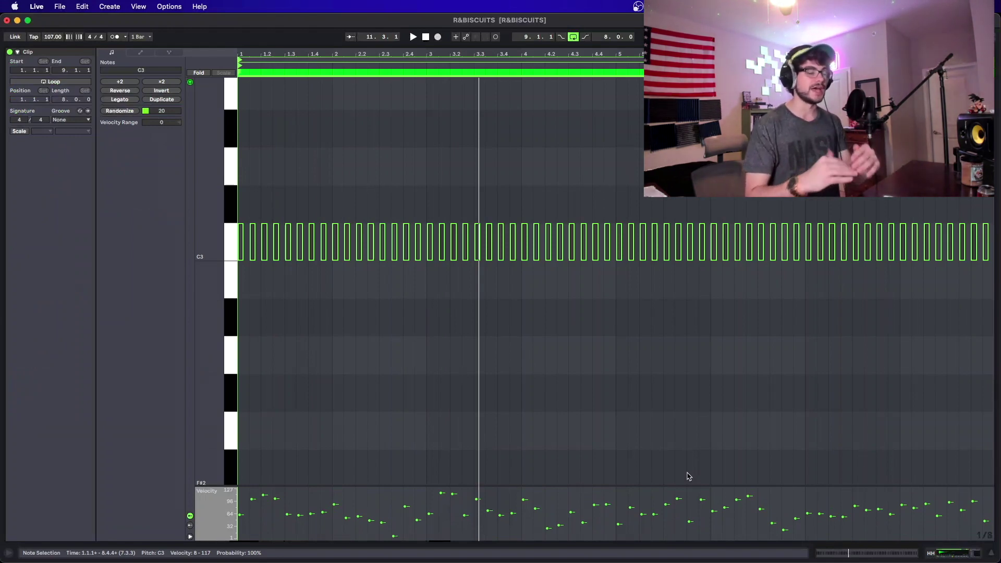
pyautogui.moveTo(593, 492)
pyautogui.mouseDown()
pyautogui.moveTo(577, 519)
pyautogui.moveTo(515, 520)
pyautogui.mouseUp()
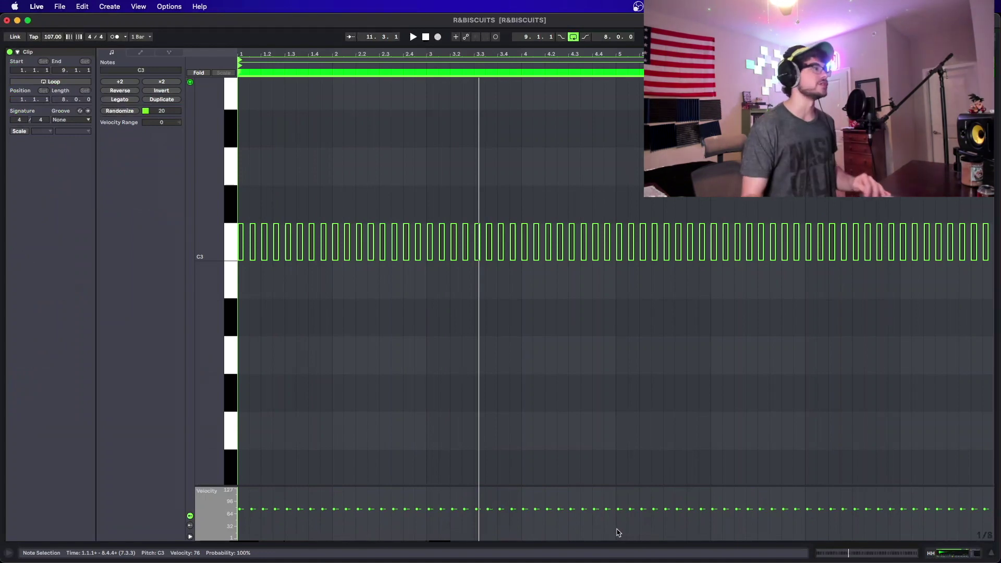
# Step: Randomize the hi-hat velocities at amount 10, landing within 65–87, and play the clip
pyautogui.moveTo(153, 115); pyautogui.dragTo(152, 119)
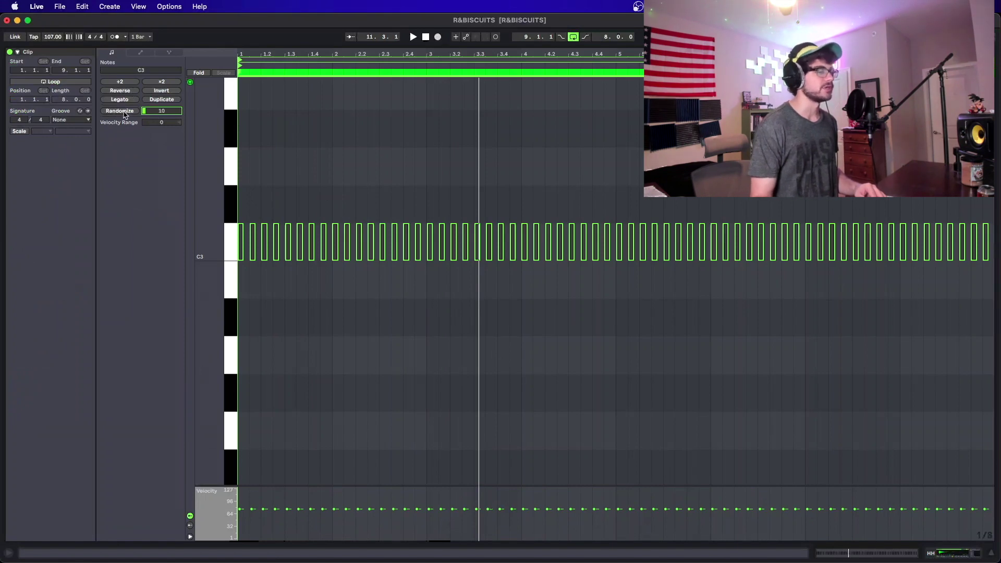
pyautogui.click(121, 111)
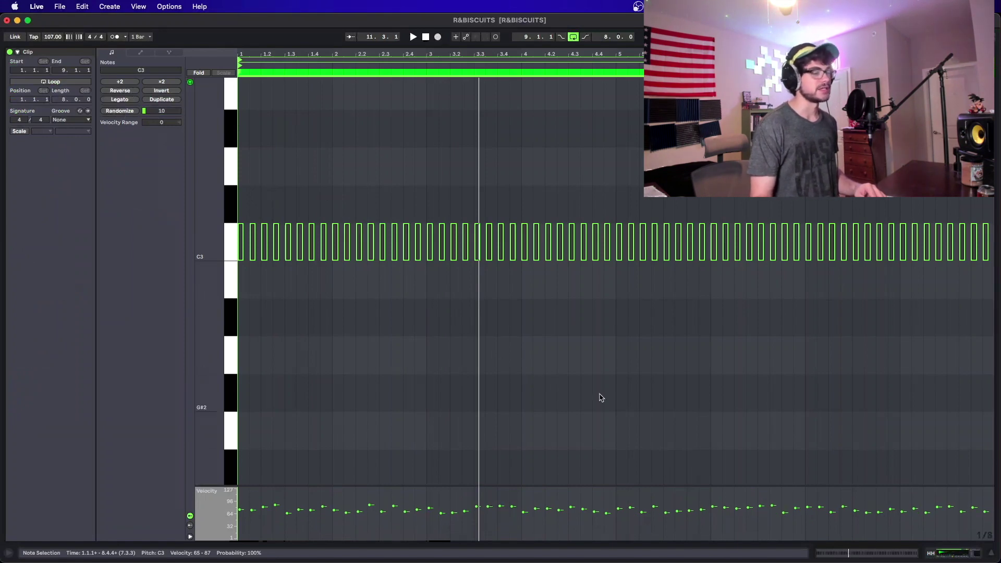
pyautogui.press('space')
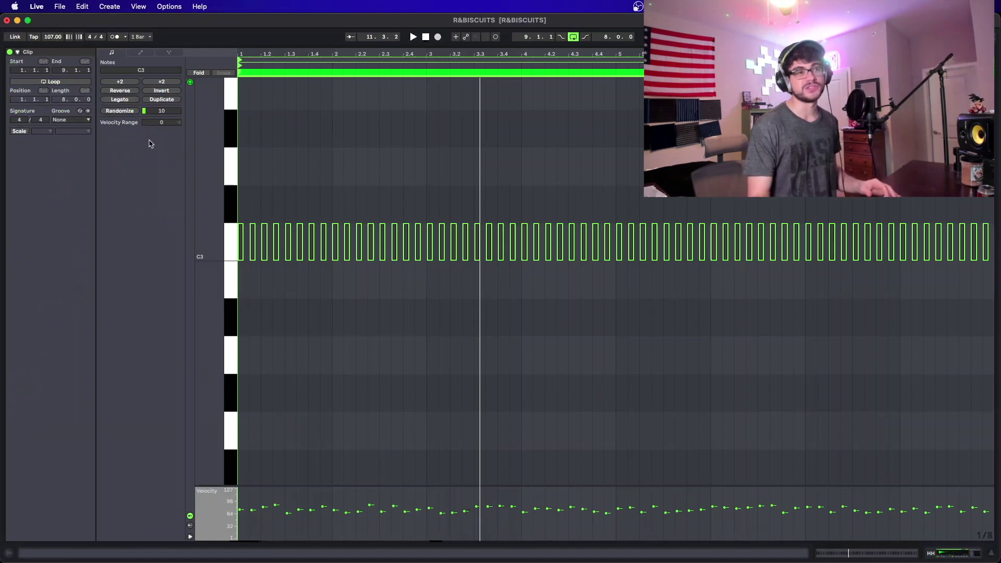
# Step: Try several Velocity Range values for the hi-hat notes, settling at +24
pyautogui.moveTo(160, 122); pyautogui.dragTo(161, 86)
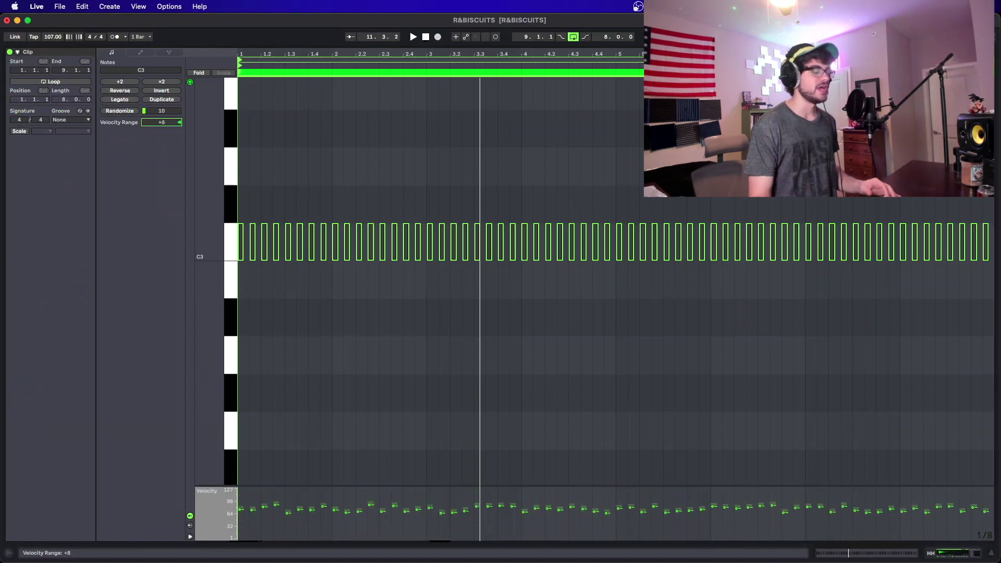
pyautogui.moveTo(161, 122)
pyautogui.mouseDown()
pyautogui.moveTo(162, 143)
pyautogui.moveTo(161, 112)
pyautogui.mouseUp()
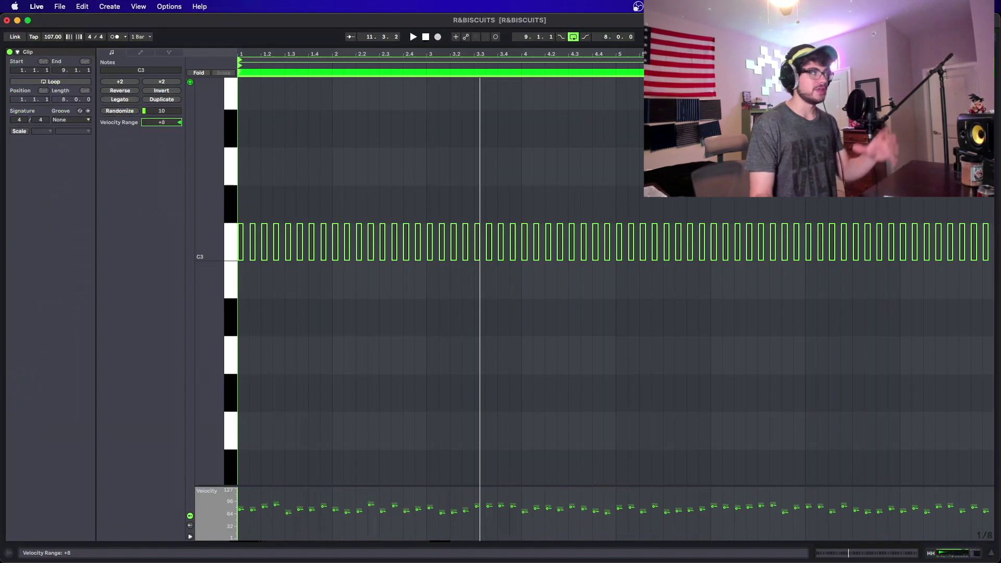
pyautogui.moveTo(162, 122); pyautogui.dragTo(162, 127)
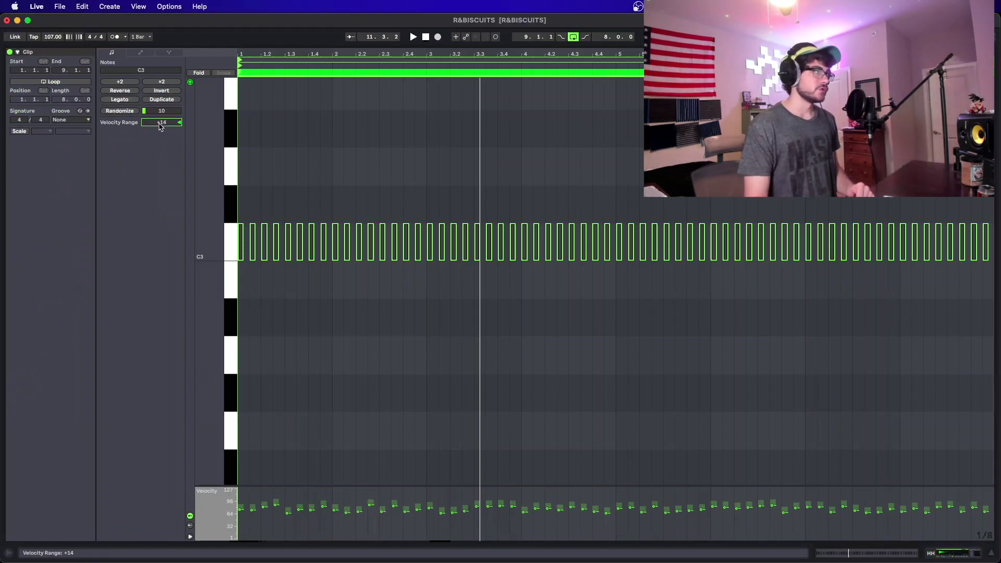
pyautogui.moveTo(162, 122); pyautogui.dragTo(162, 131)
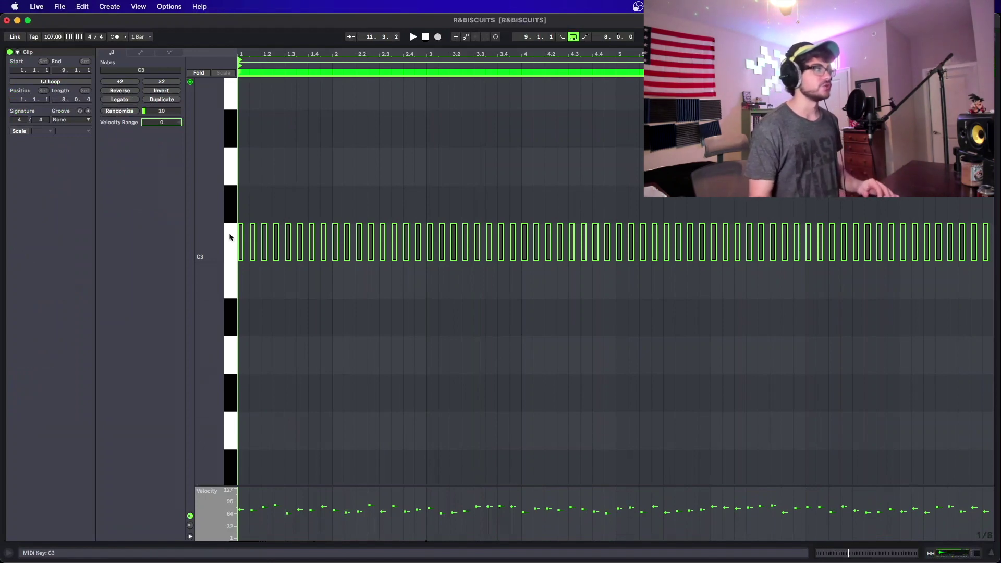
pyautogui.moveTo(159, 128); pyautogui.dragTo(159, 119)
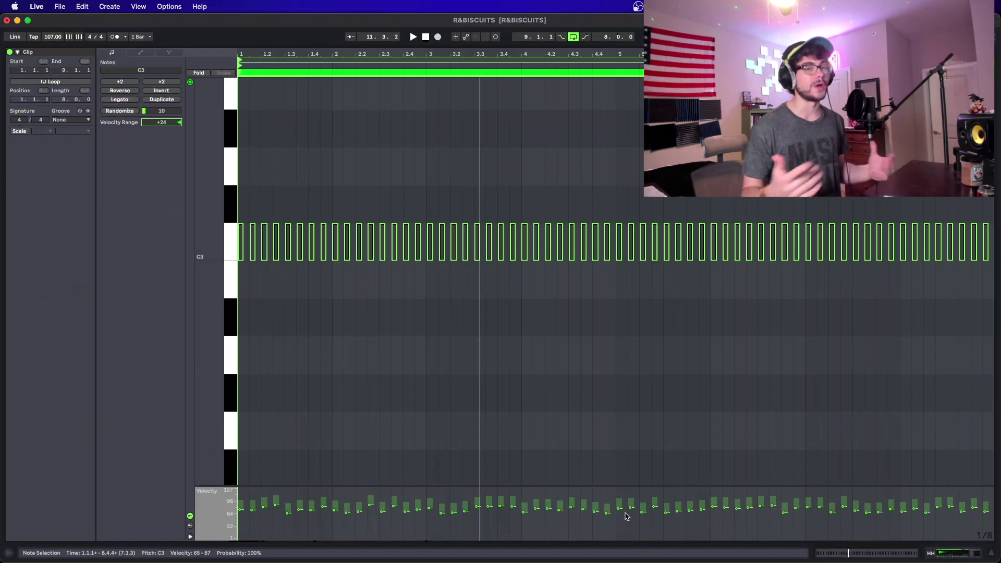
# Step: Enter new Velocity Range values for the hi-hat notes, first 20 then 24
pyautogui.write('20')
pyautogui.press('Return')
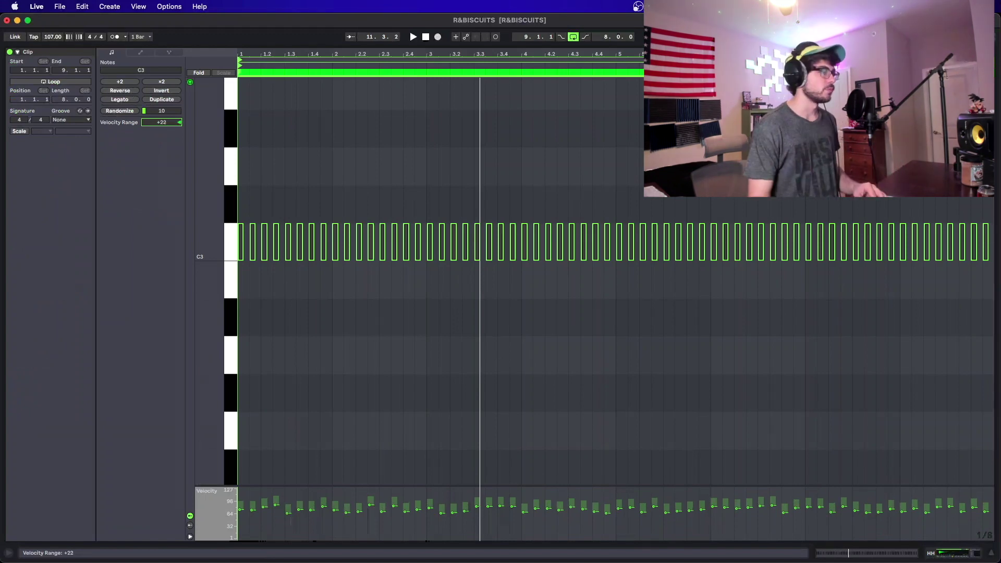
pyautogui.write('24')
pyautogui.press('Return')
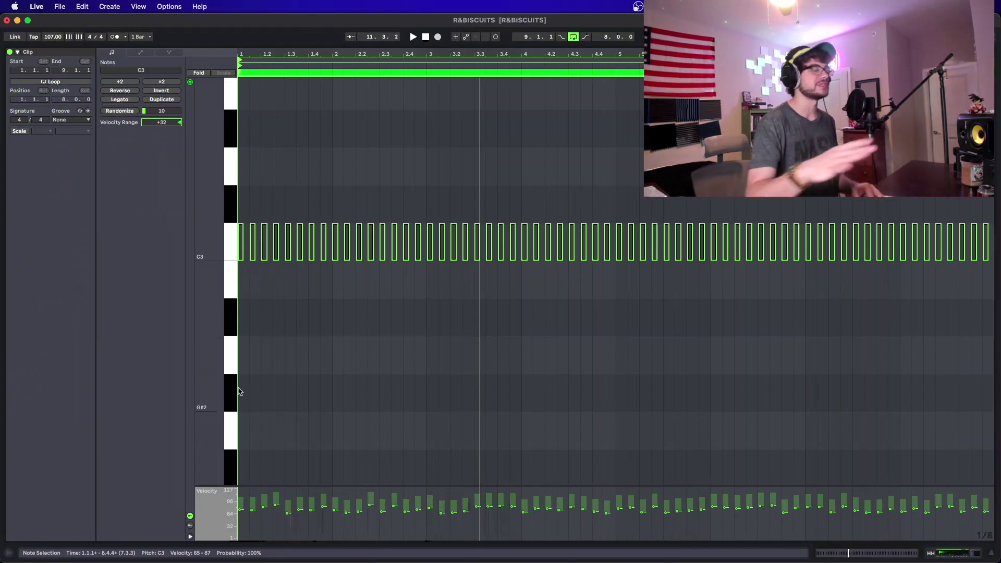
# Step: Play and stop the clip to hear the velocity range, then move the playback position back
pyautogui.press('space')
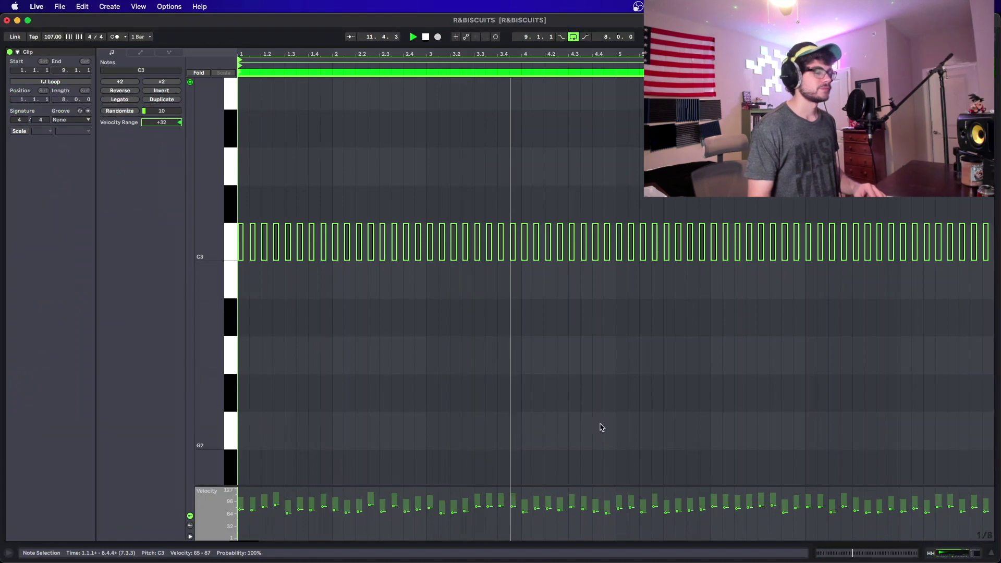
pyautogui.press('space')
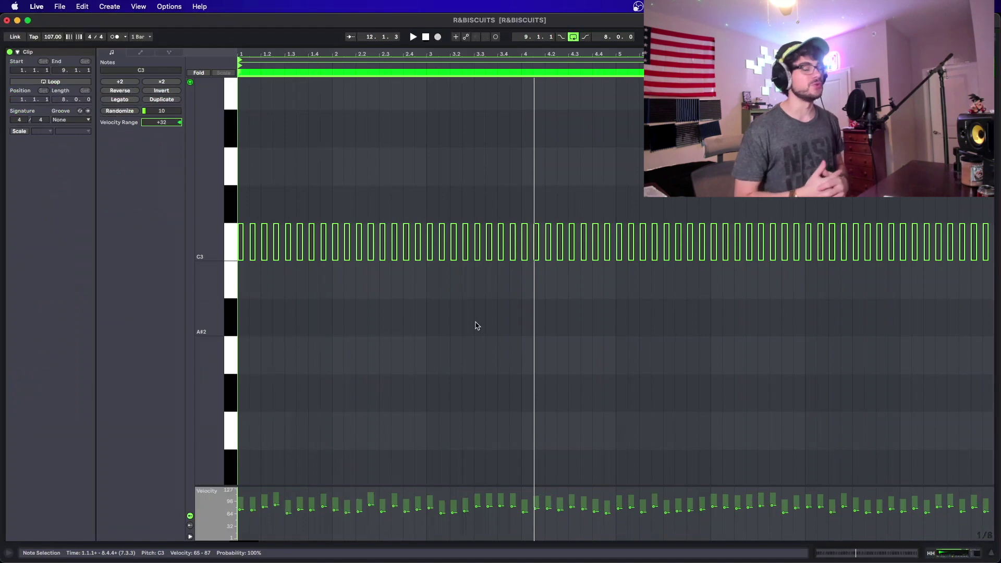
pyautogui.press('space')
# Step: Unsolo the HH track in the Arrangement and reopen the hi-hat clip's notes in the piano roll
pyautogui.click(966, 555)
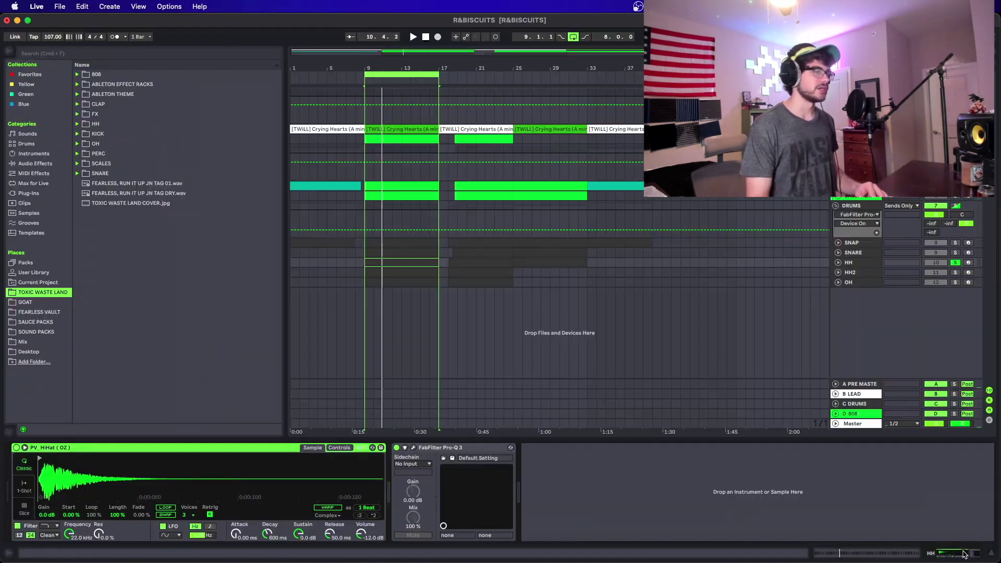
pyautogui.click(956, 262)
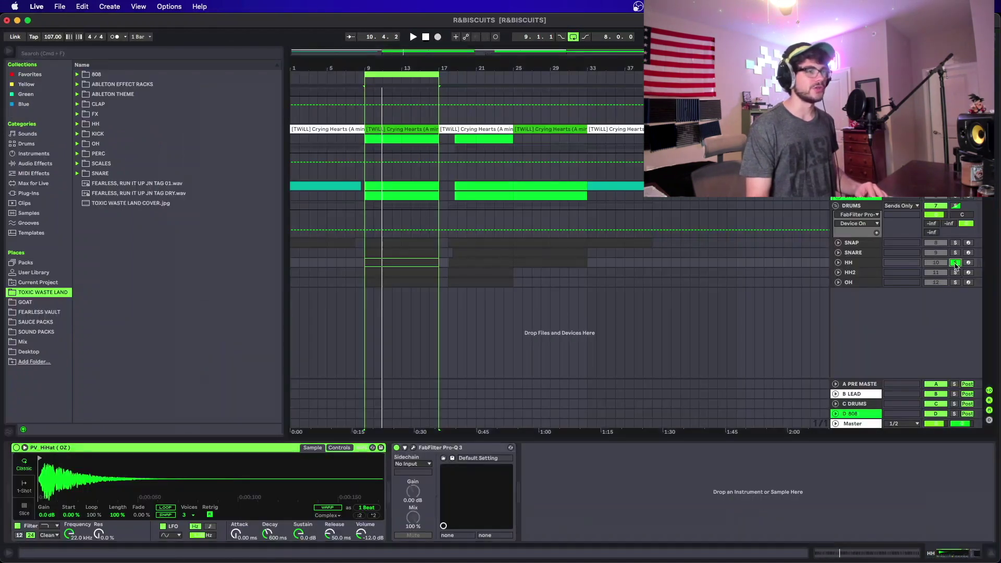
pyautogui.doubleClick(411, 262)
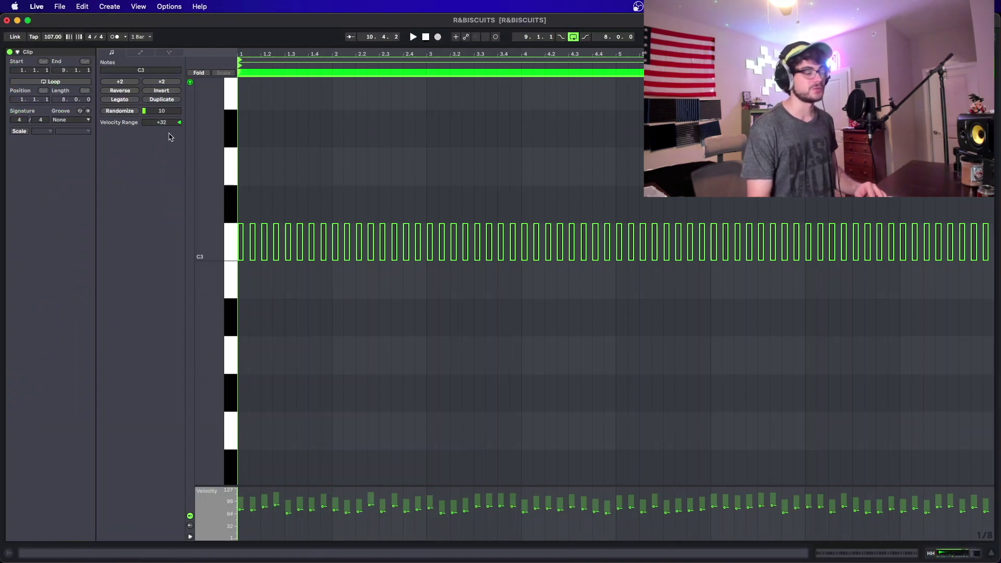
# Step: Play the hi-hat clip from the start to hear its randomized velocities and +32 range
pyautogui.press('space')
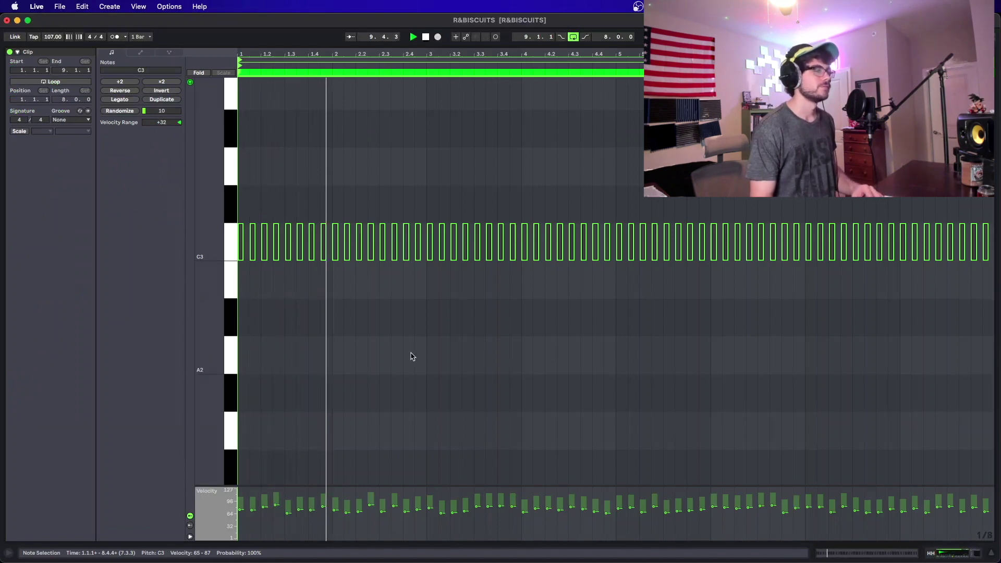